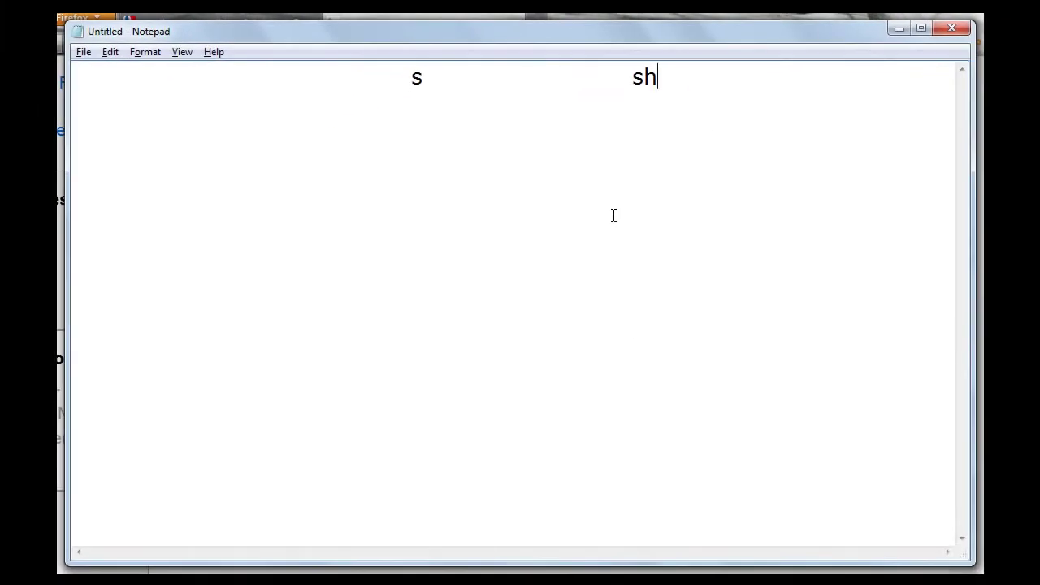
Start a new row with sa aligned under s and sha under sh.
key("Return")
key("Return")
key("Tab")
key("Tab")
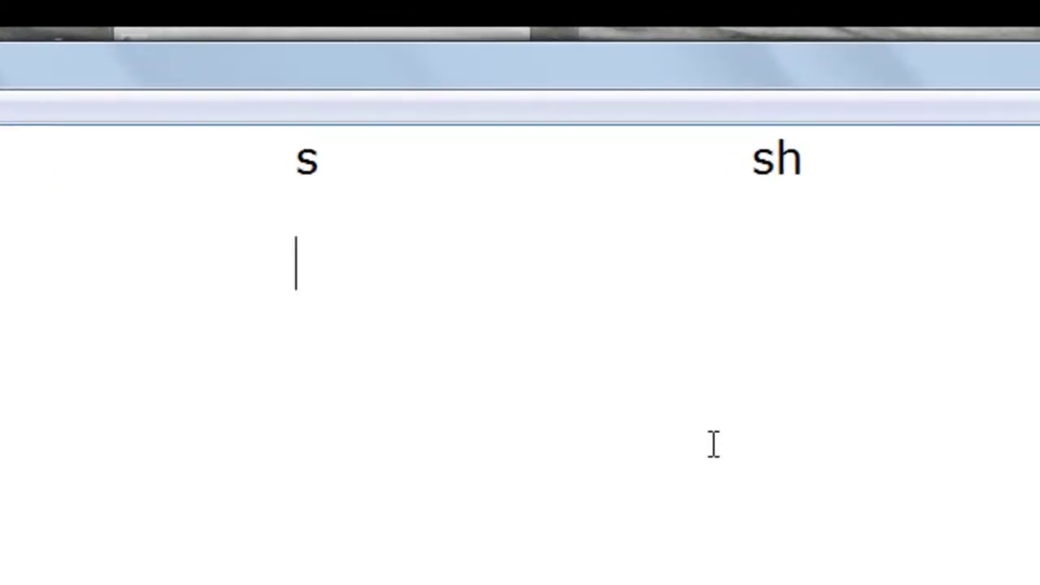
type("sa")
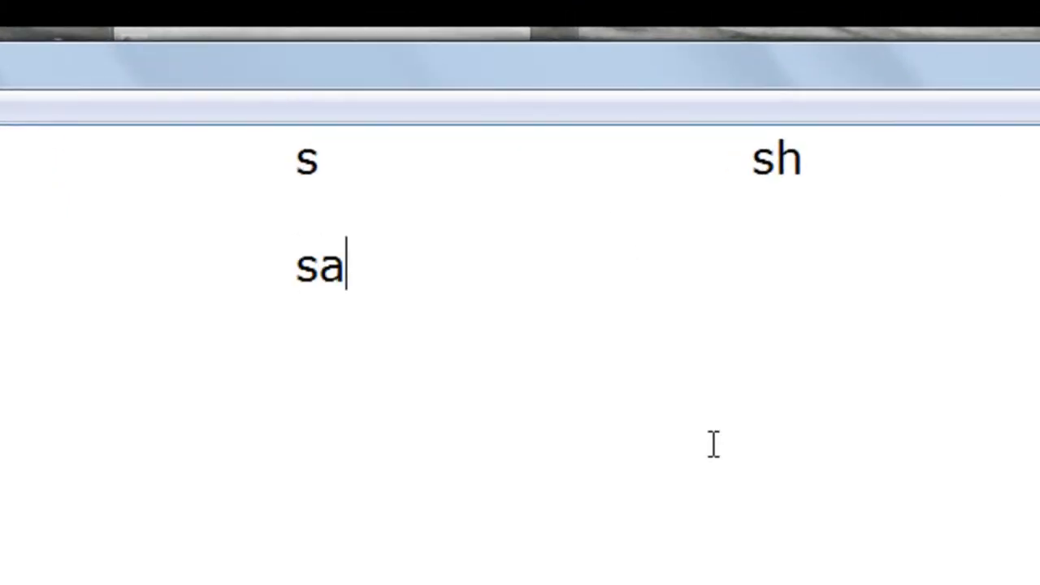
key("Tab")
key("Tab")
type("sha")
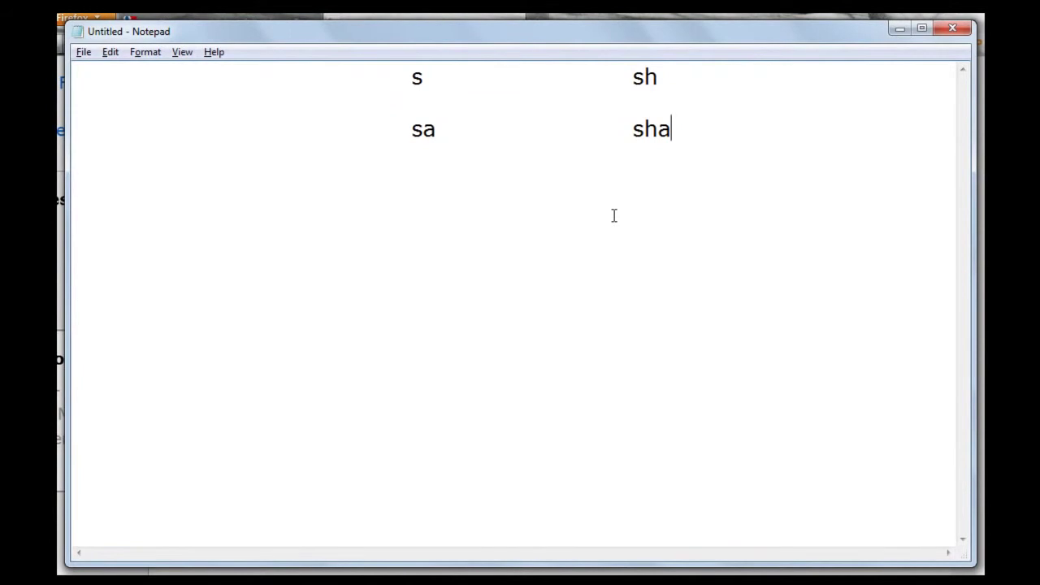
Convert sa to स in Type in Nepali and paste it under sa.
key("alt+Tab")
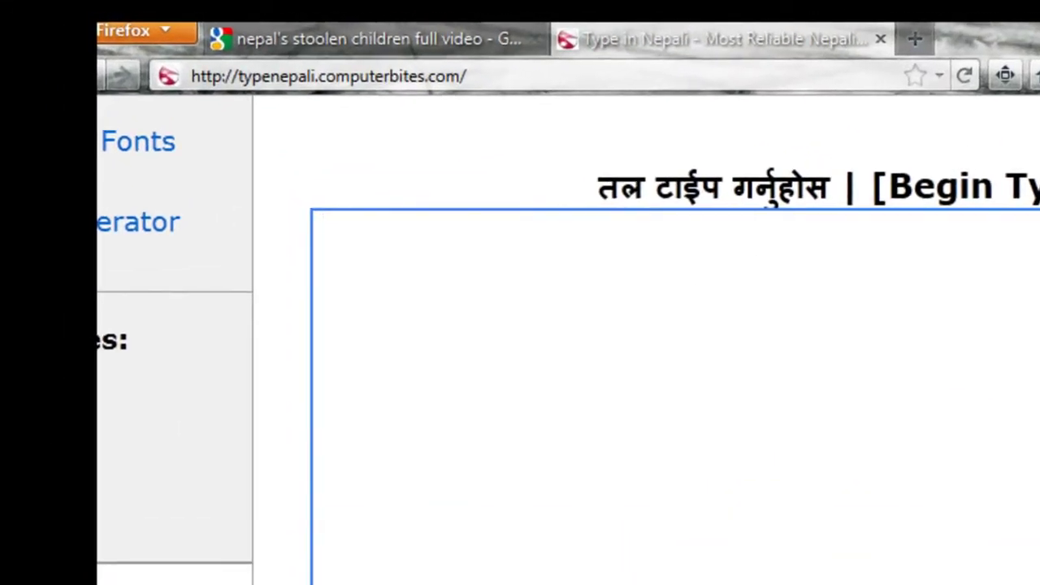
type("s")
type("a")
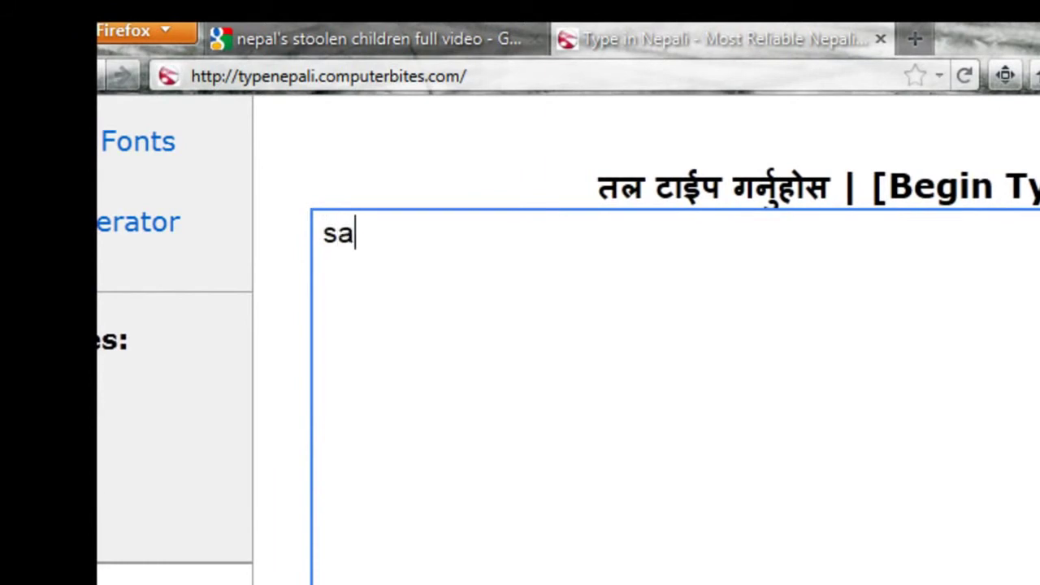
key("ctrl+a")
key("ctrl+c")
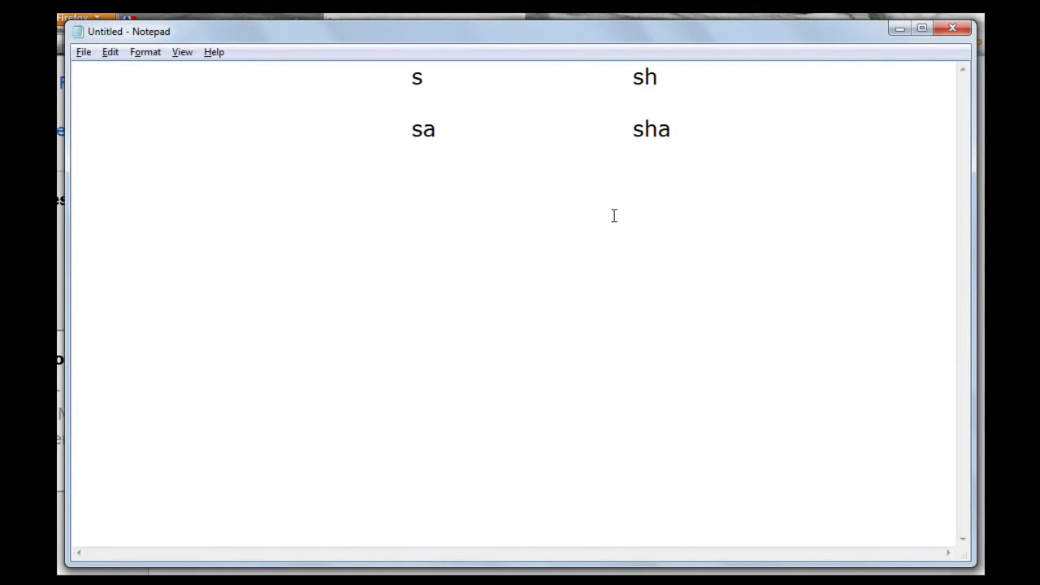
key("Tab")
key("ctrl+v")
Convert sha to श and paste it under sha.
key("Tab")
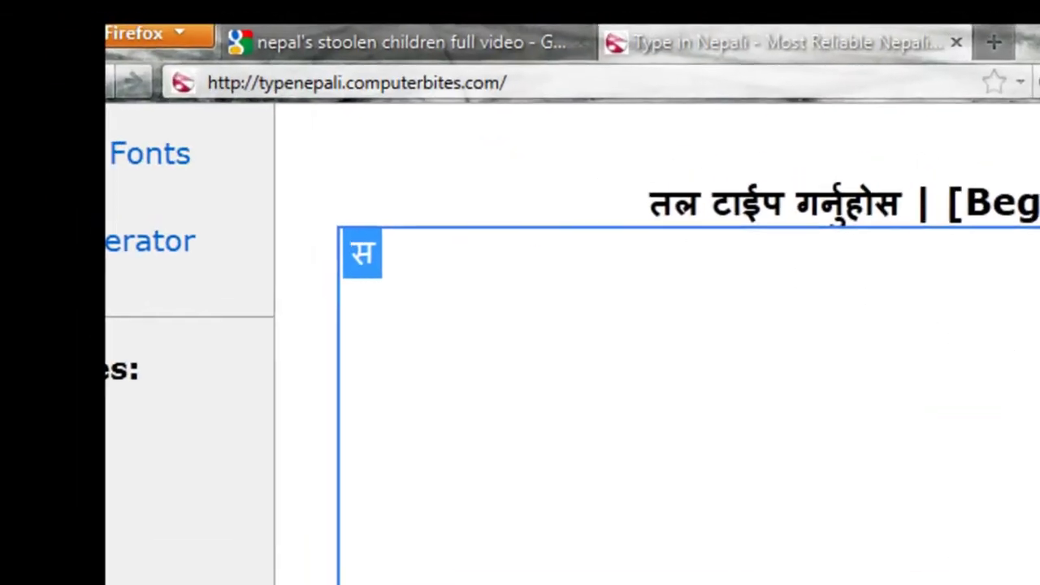
type("sha")
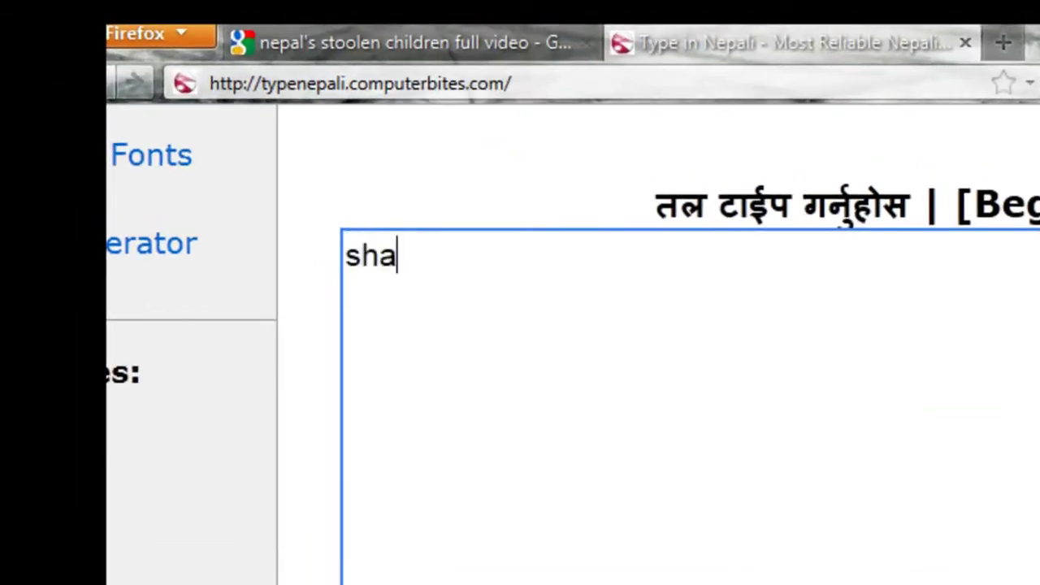
key("ctrl+a")
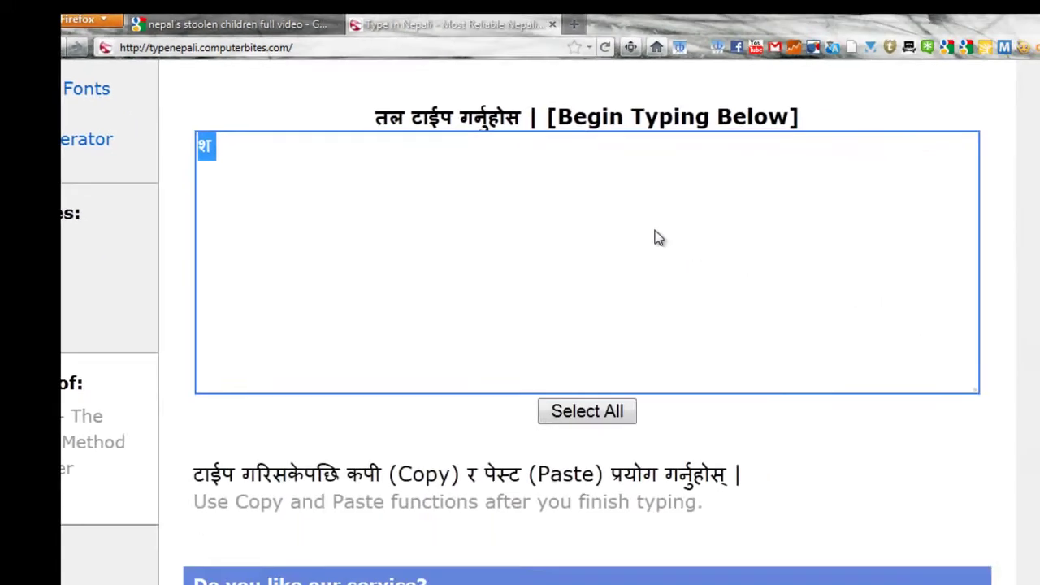
type("श")
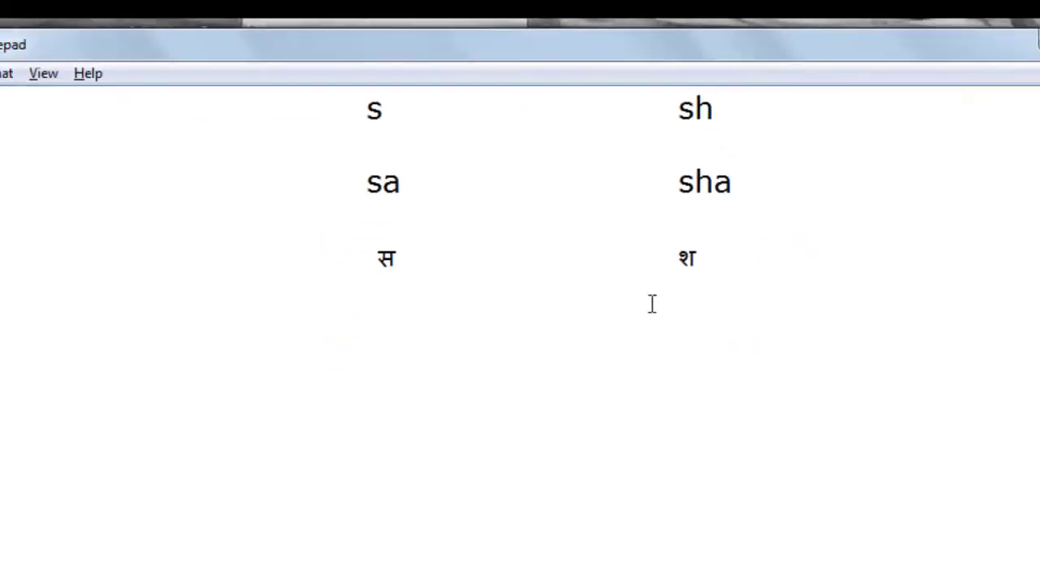
key("Return")
Type a fourth row with see under स and she under श.
key("Tab")
key("Tab")
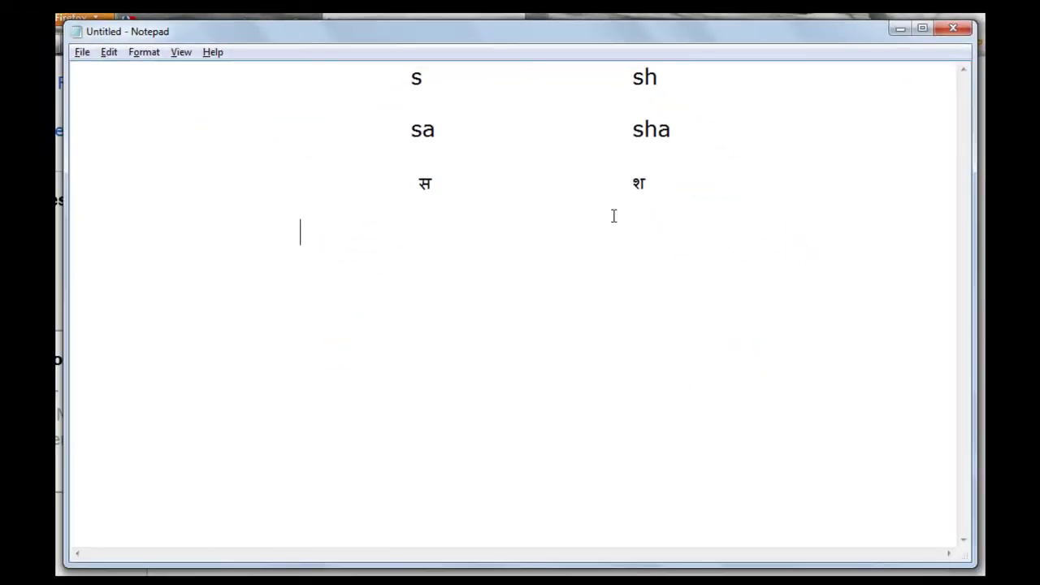
key("Tab")
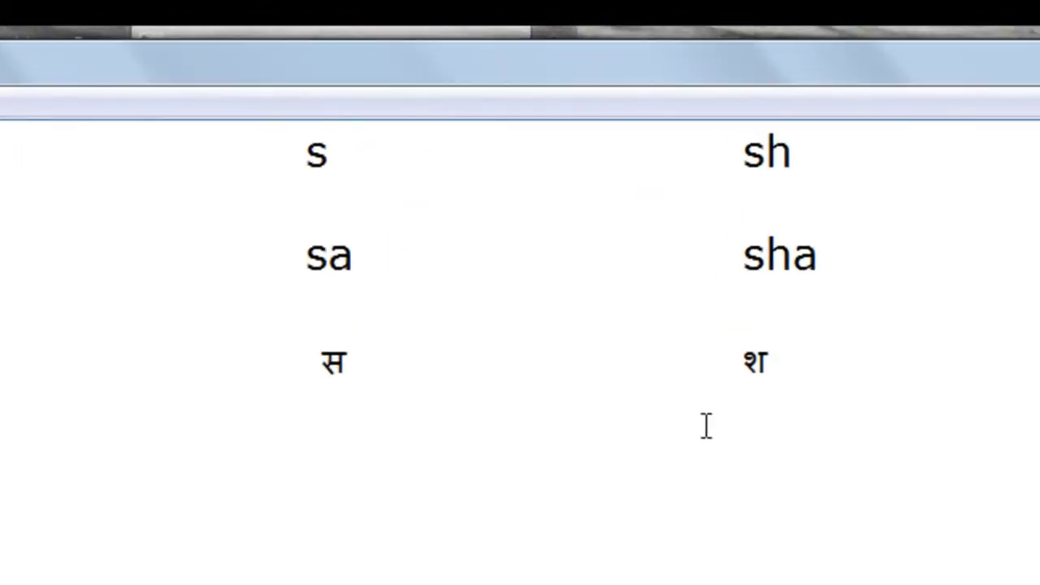
type("see")
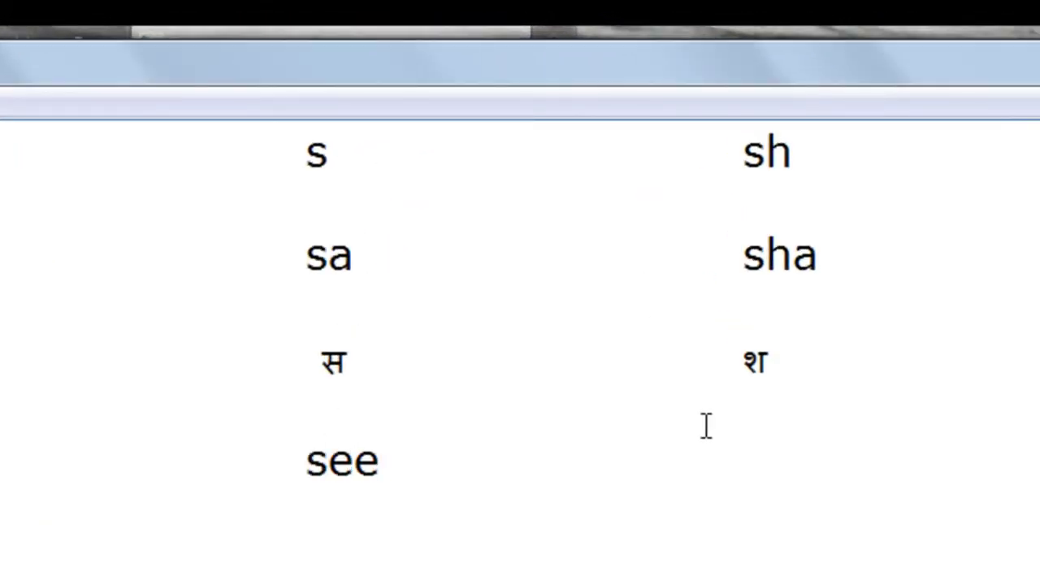
key("Tab")
key("Tab")
type("she")
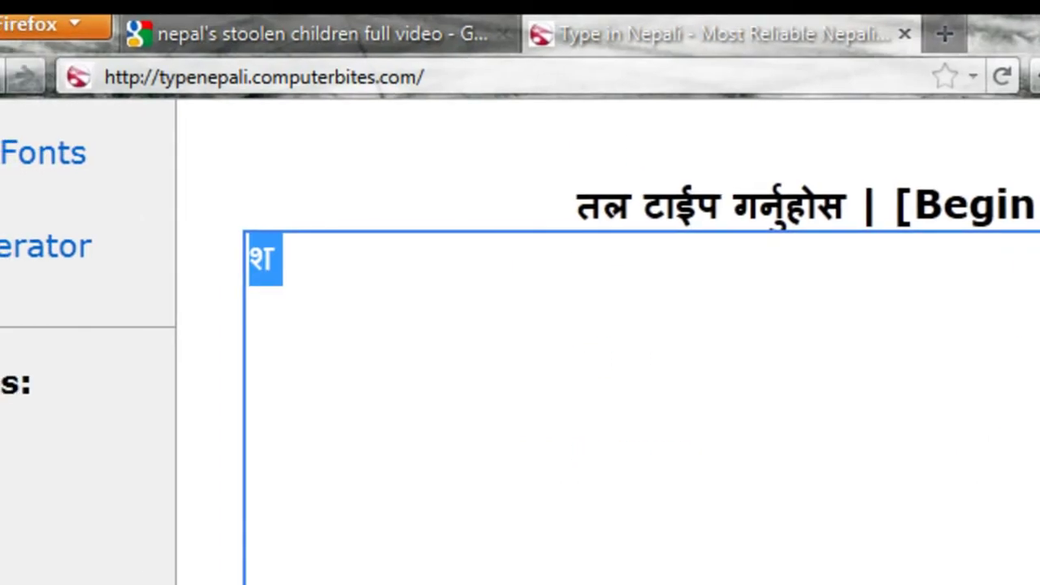
type("see ")
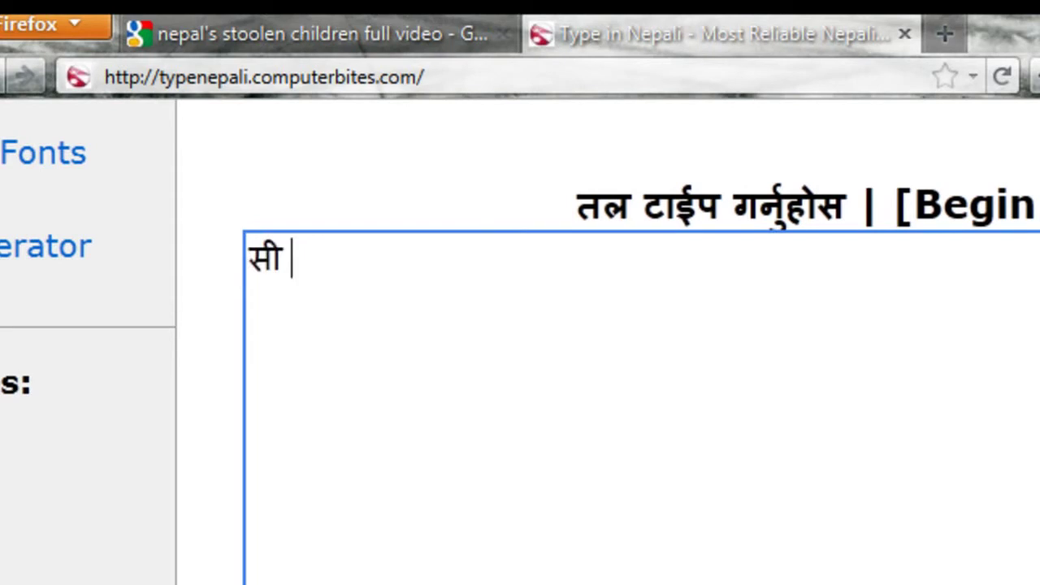
type(" she")
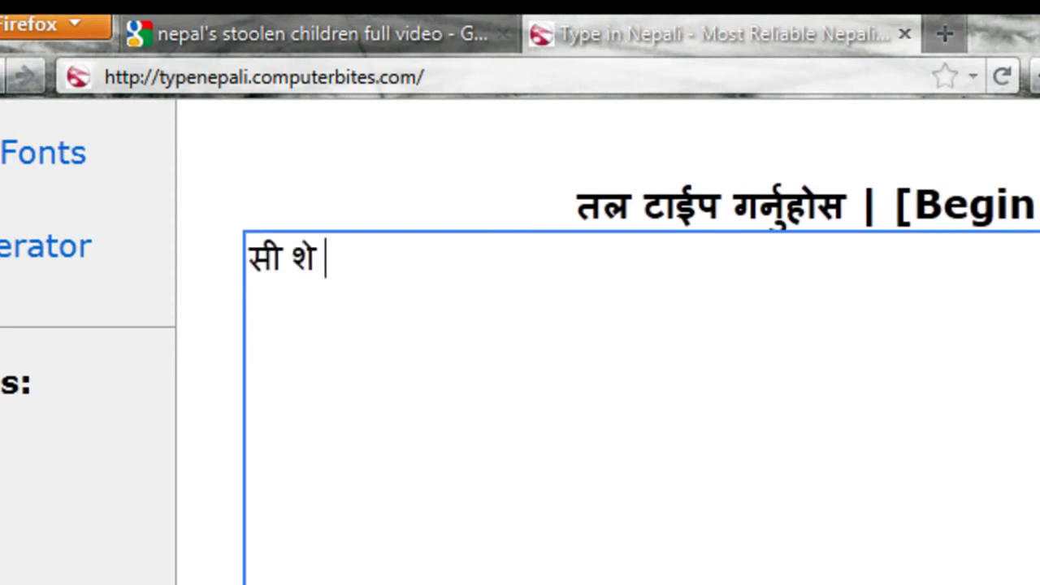
Correct she to shi to get शी, and copy सी in Type in Nepali.
key("BackSpace")
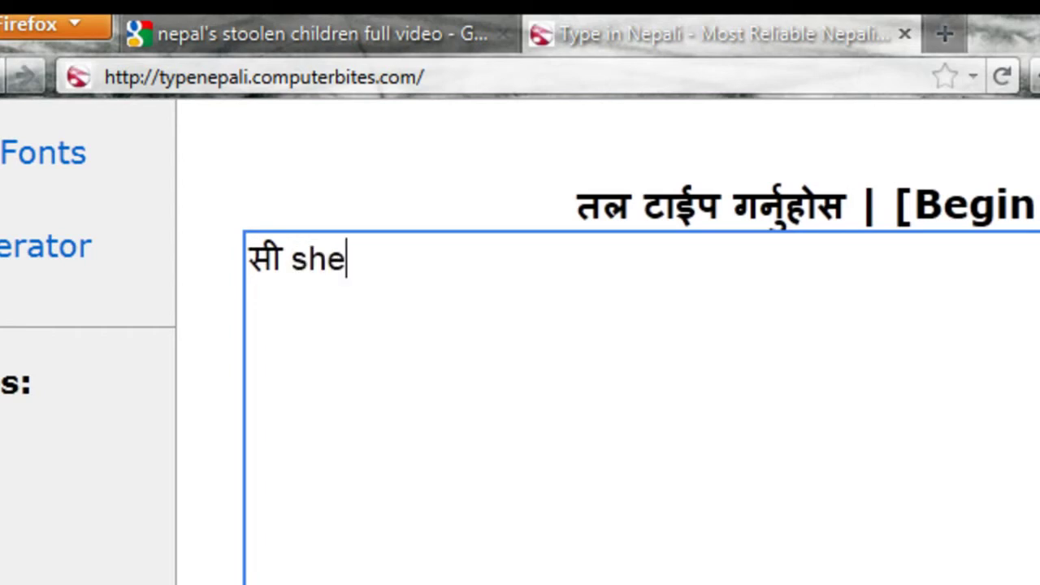
key("BackSpace")
type("i")
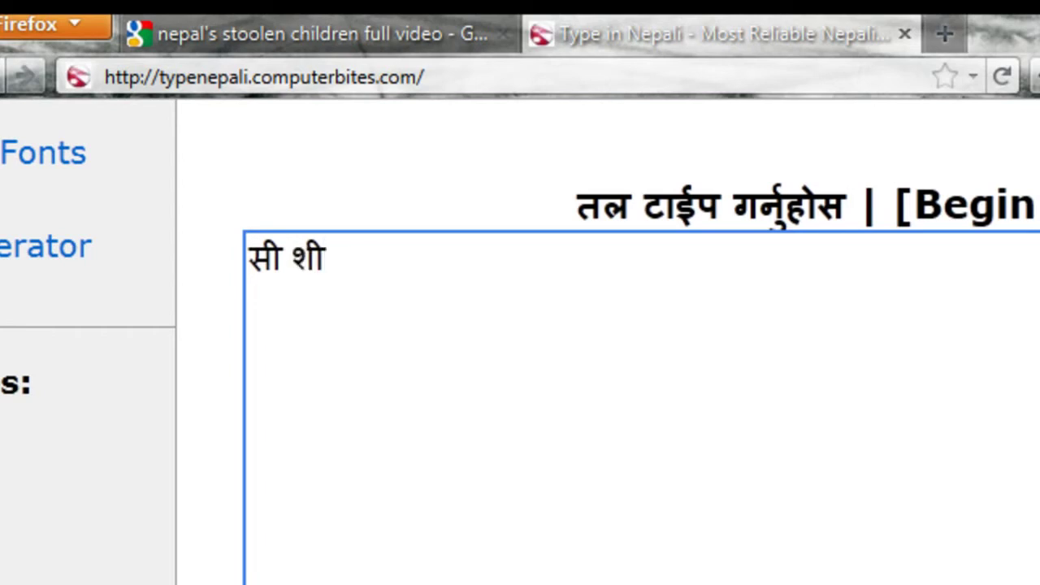
key("Left")
key("Left")
key("shift+Home")
key("ctrl+c")
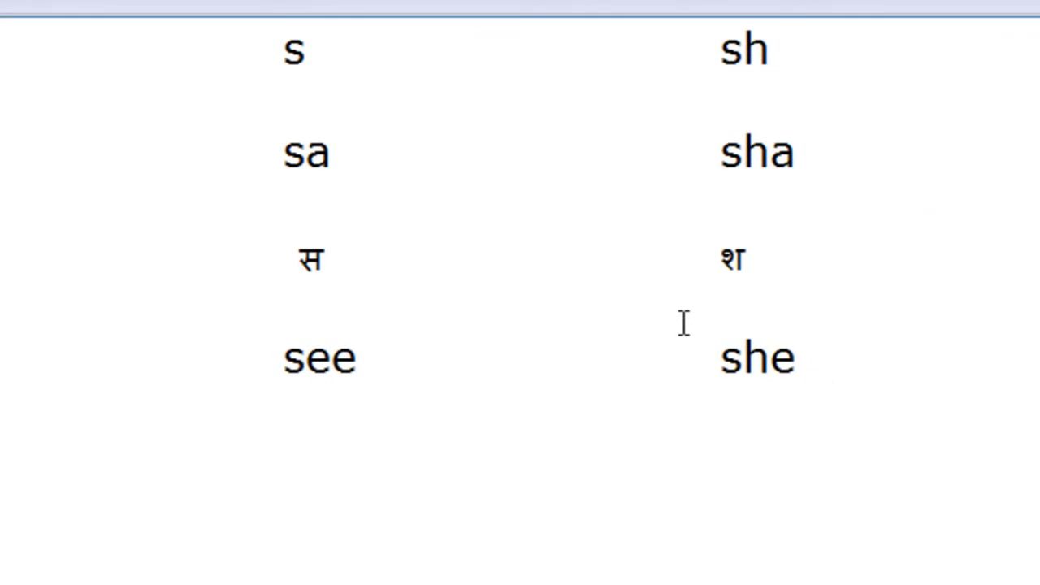
Paste सी under see and शी under she in the notes.
key("Return")
key("Tab")
key("ctrl+v")
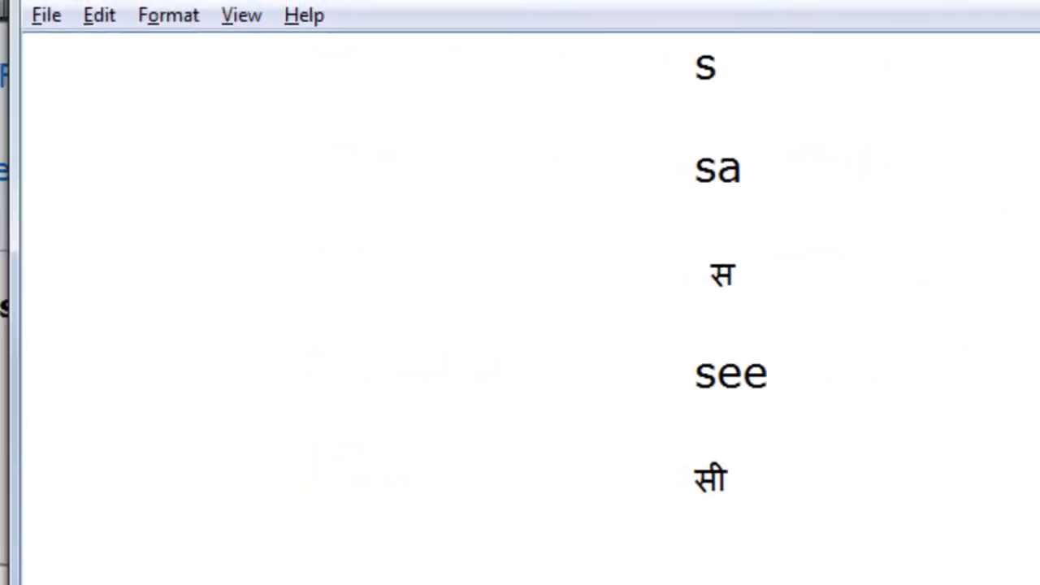
key("Right")
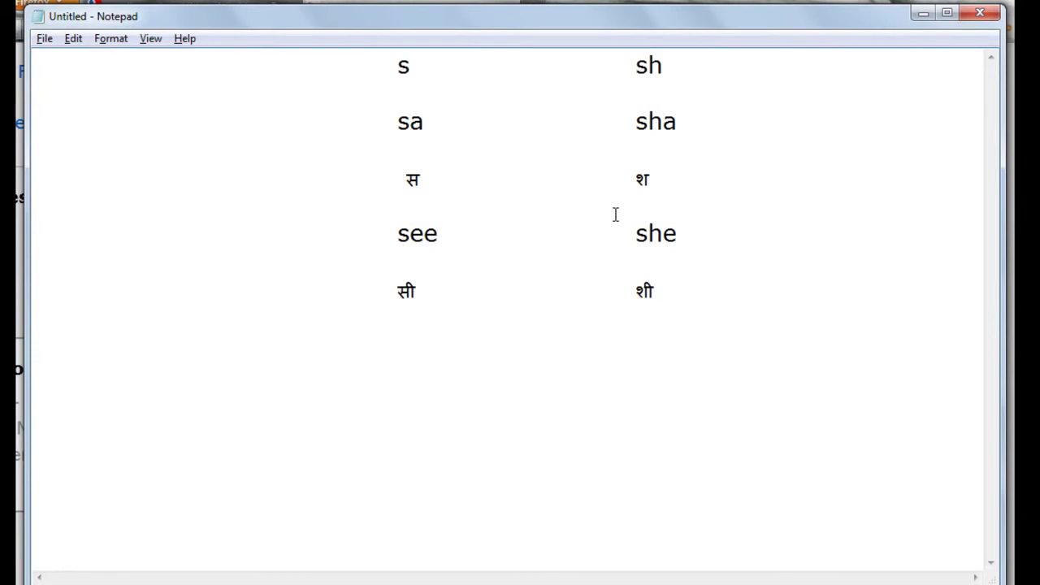
key("Return")
key("Return")
Add a hyphen divider line, then a J/Z row with Jack and Zack beneath.
key("Tab")
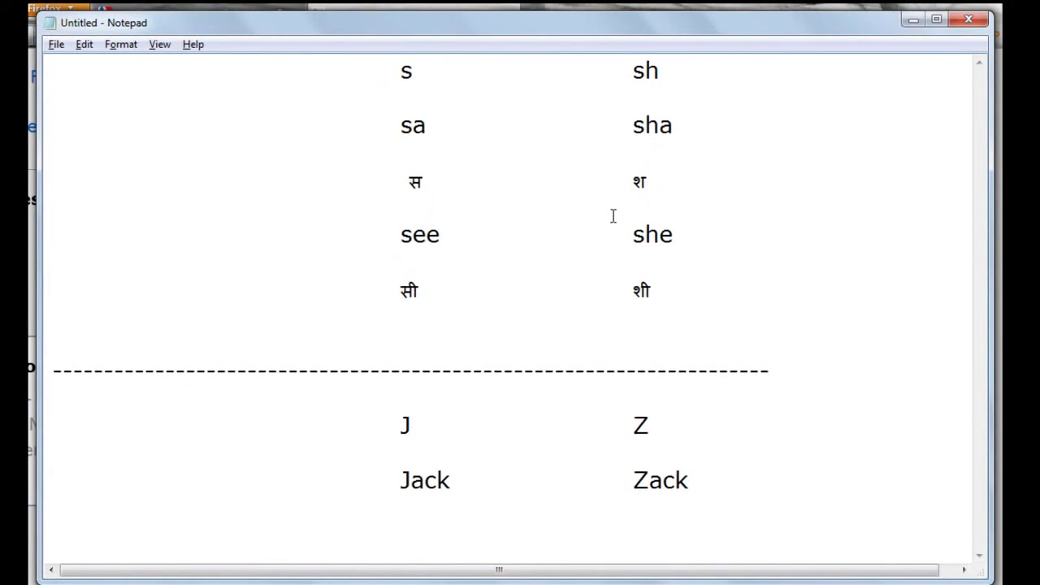
key("End")
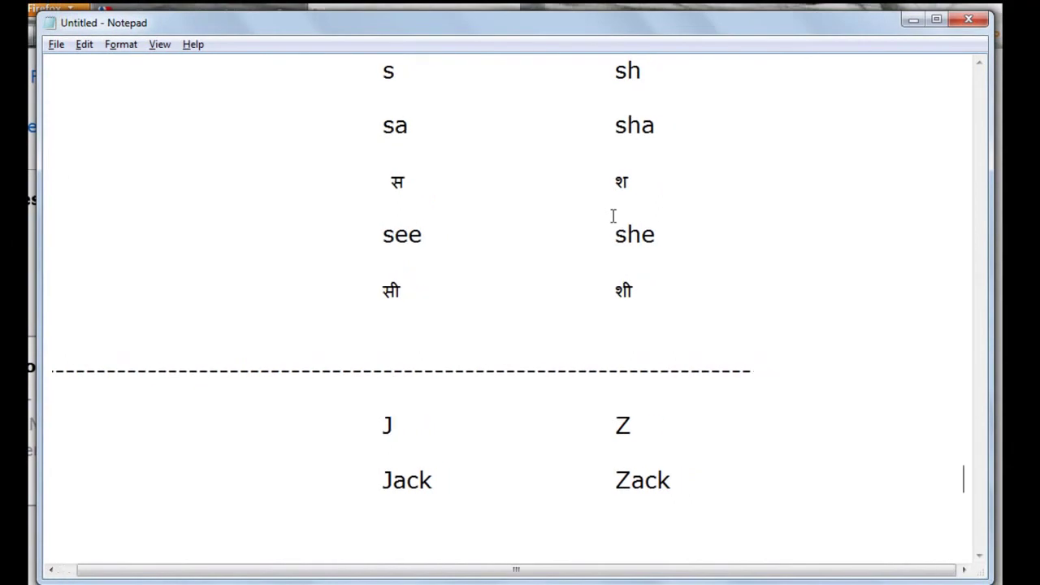
key("Return")
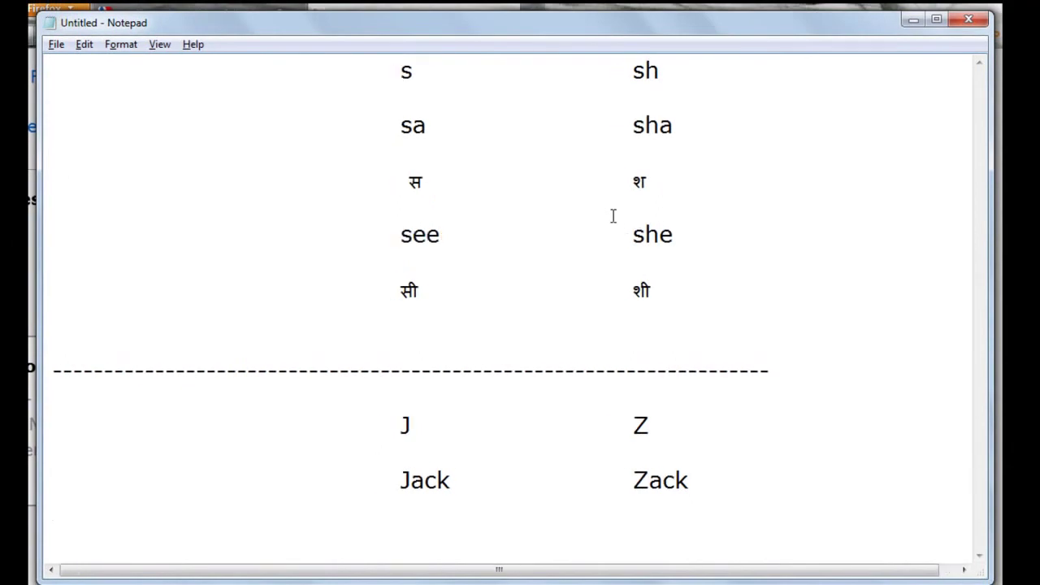
key("Return")
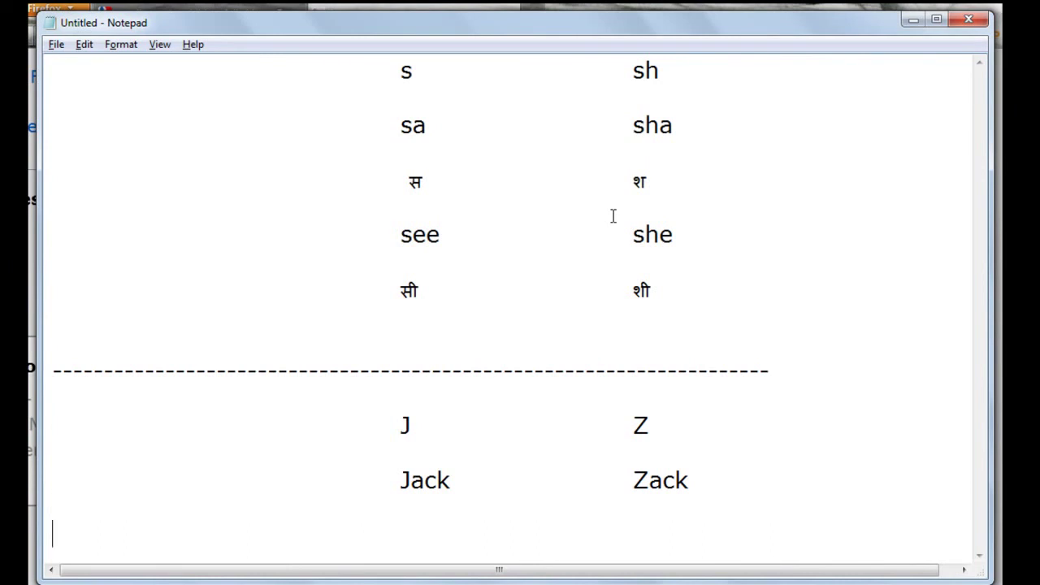